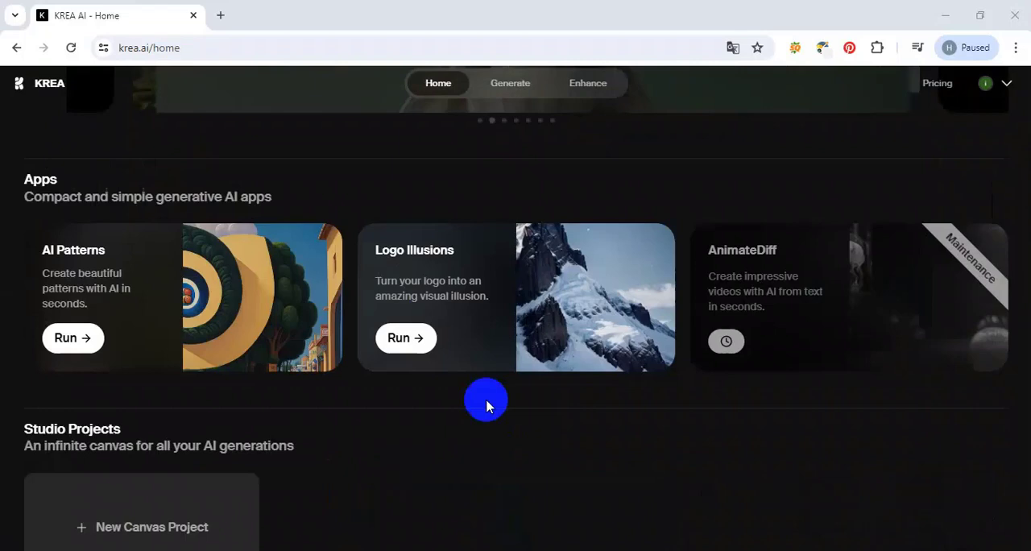
Look over the home page's apps and projects, and open the realtime image generation editor.
scroll(121, 407, "down", 2)
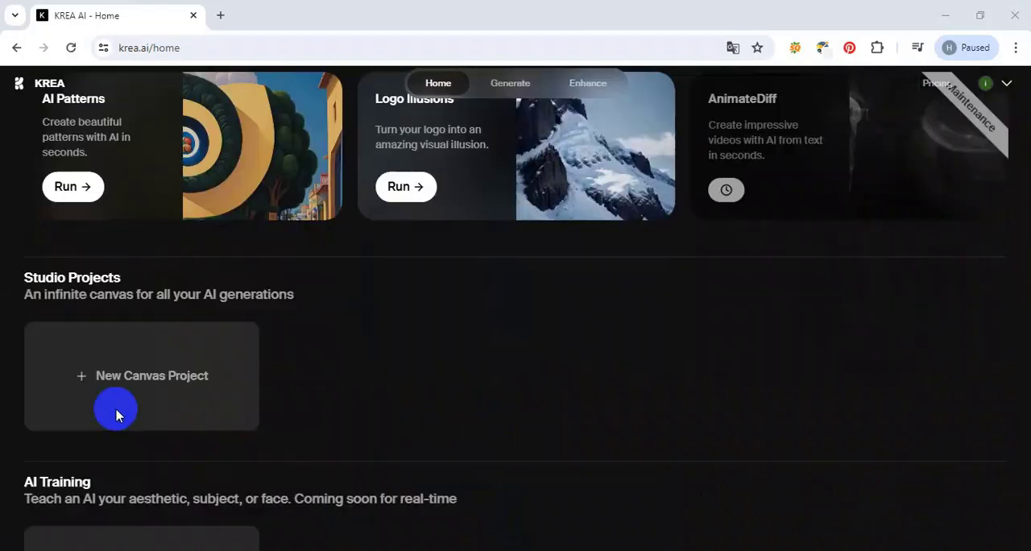
scroll(168, 378, "down", 2)
scroll(211, 449, "up", 4)
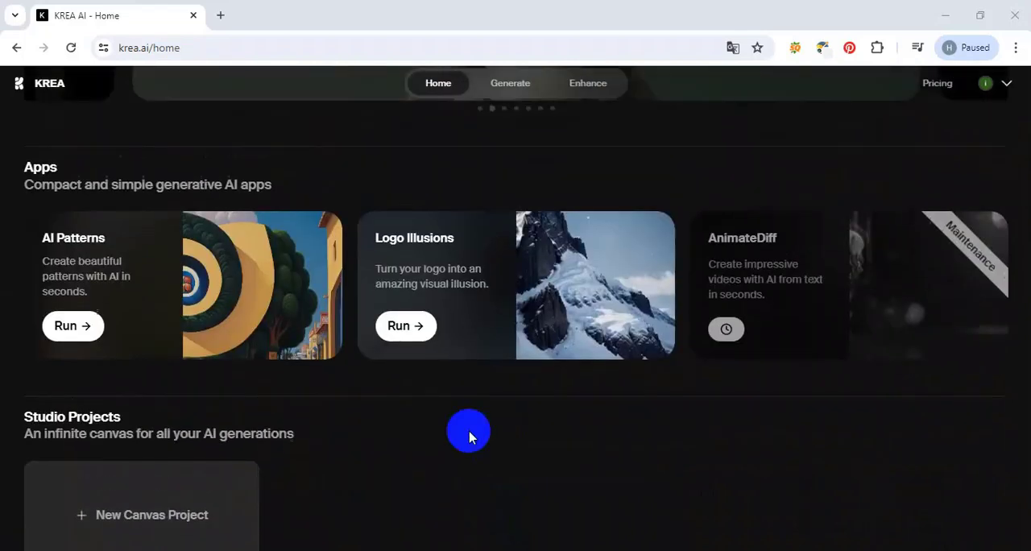
left_click(508, 87)
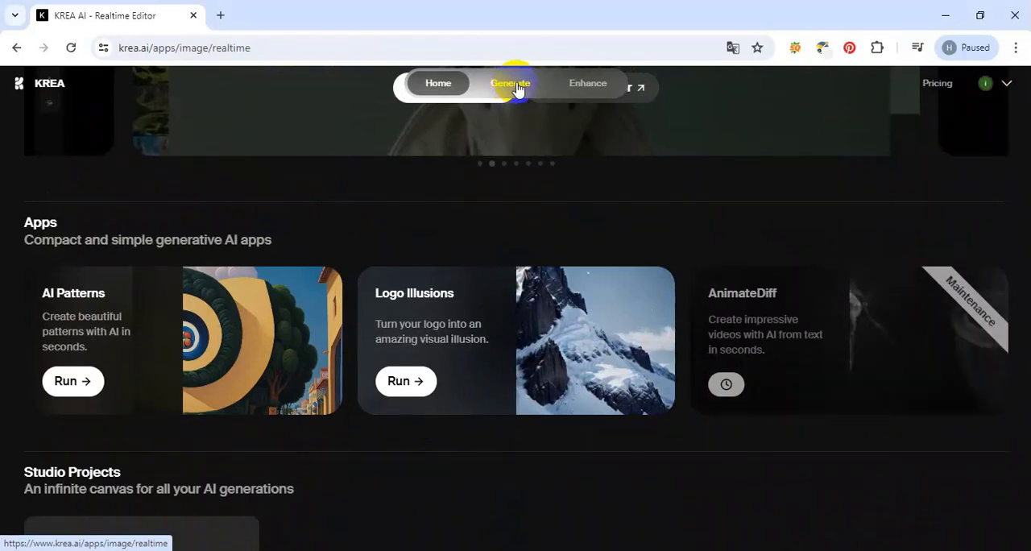
left_click(518, 87)
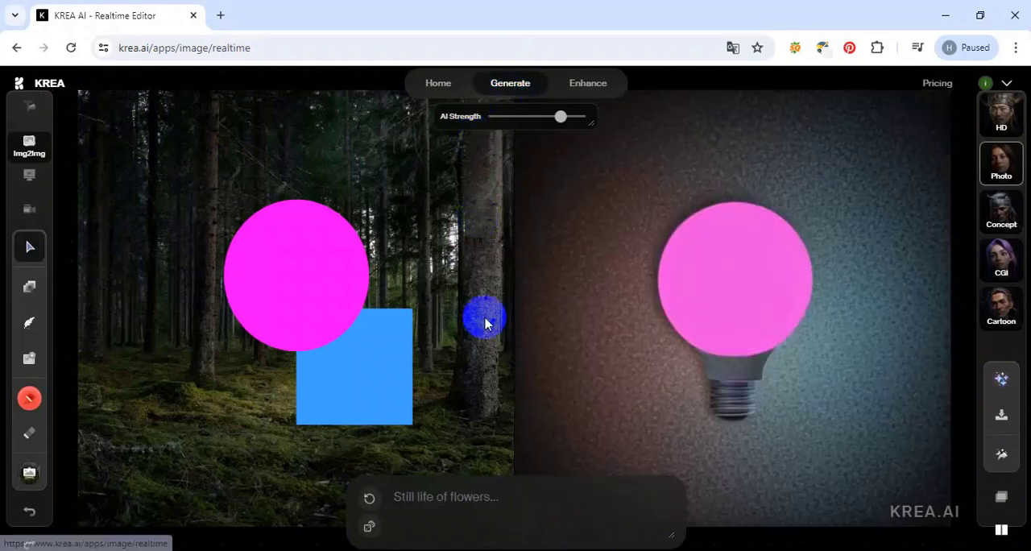
Delete the blue square and the magenta circle from the forest canvas.
left_click(355, 387)
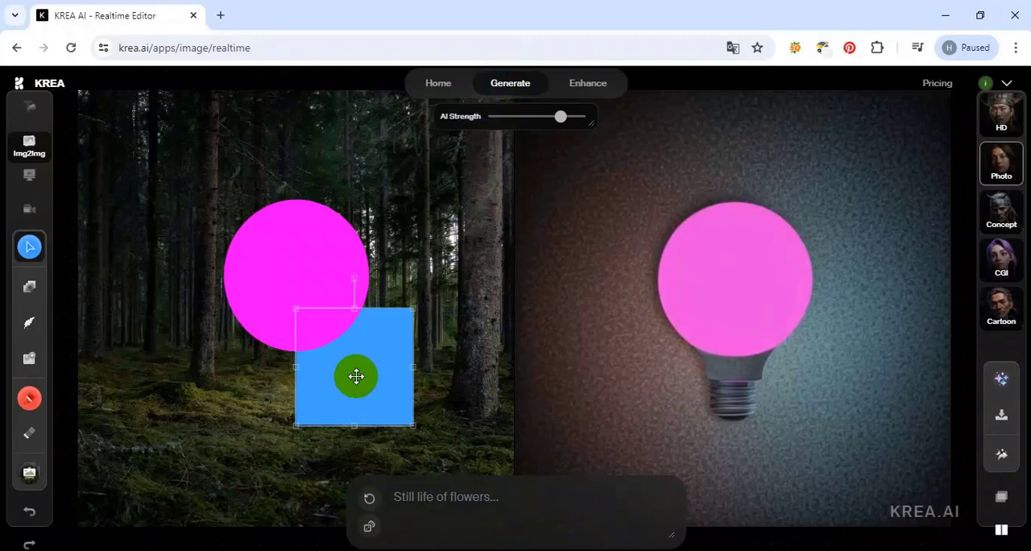
key("Delete")
left_click(313, 273)
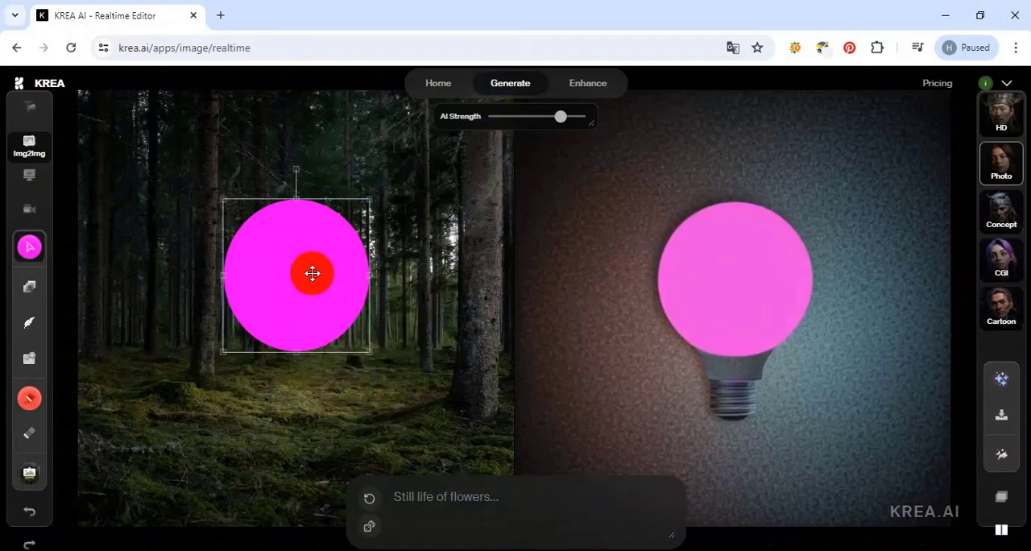
key("Delete")
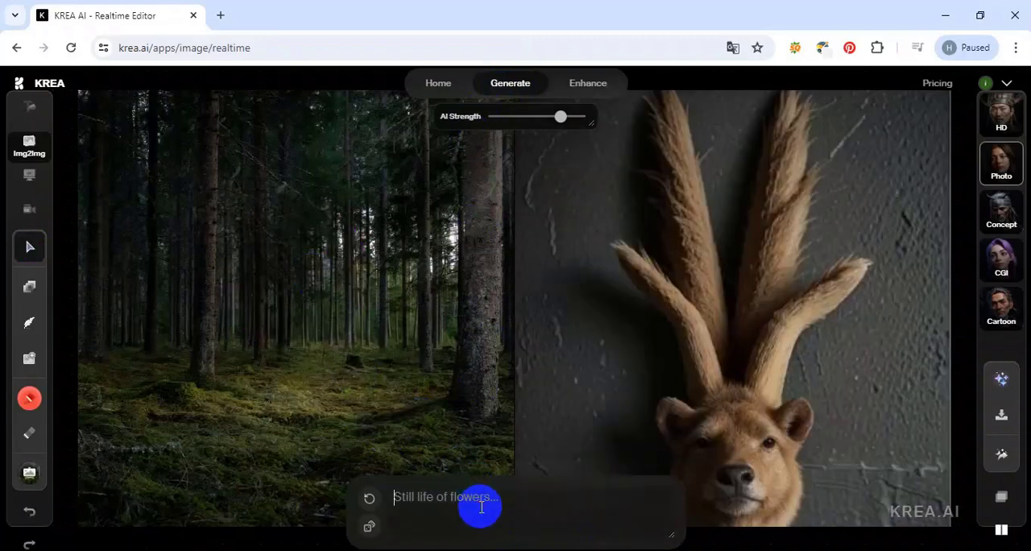
Enter the prompt "a mouse" and move the prompt box over the forest canvas.
type("a mo")
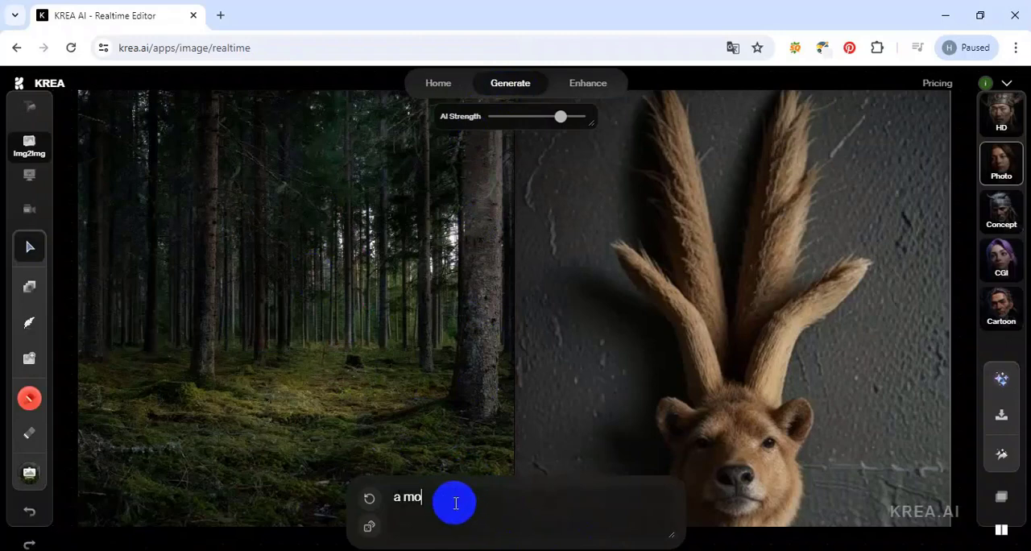
type("use")
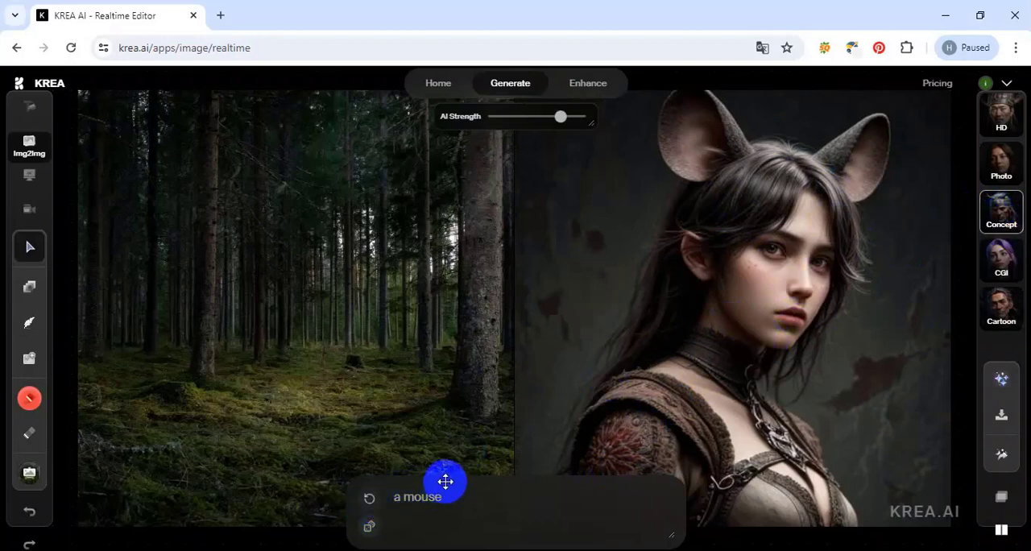
left_click_drag(446, 480, 276, 471)
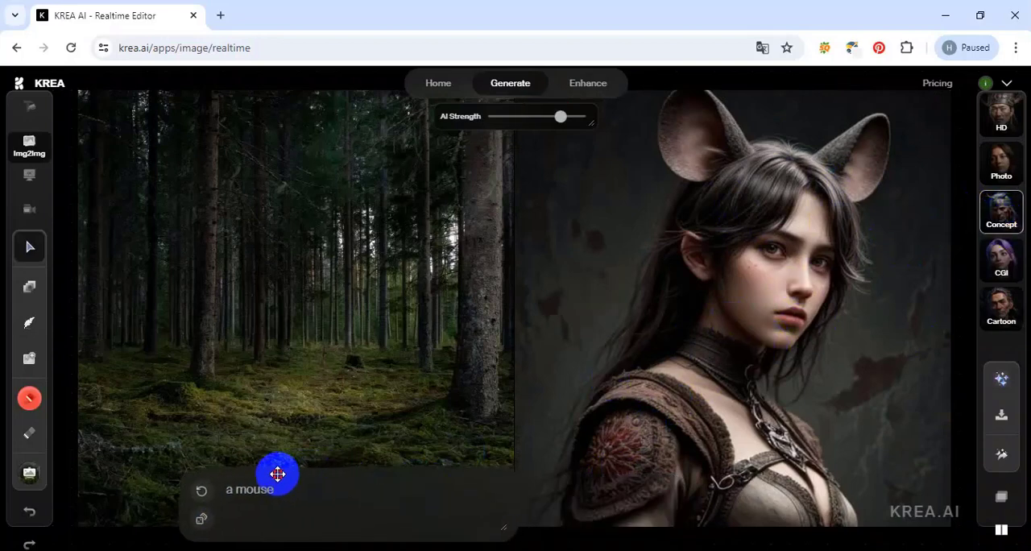
Generate three variations of the mouse image in the Concept style.
left_click(202, 496)
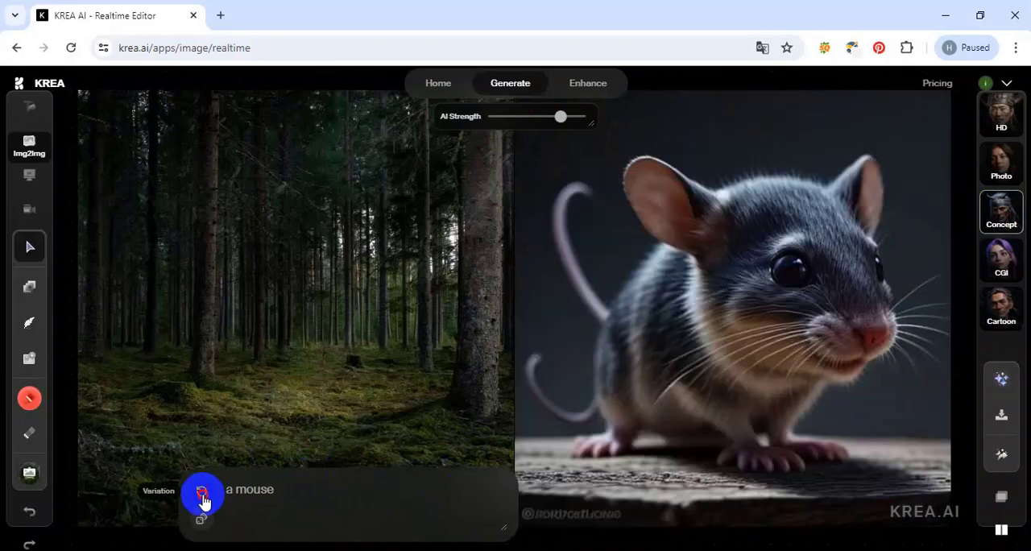
left_click(202, 496)
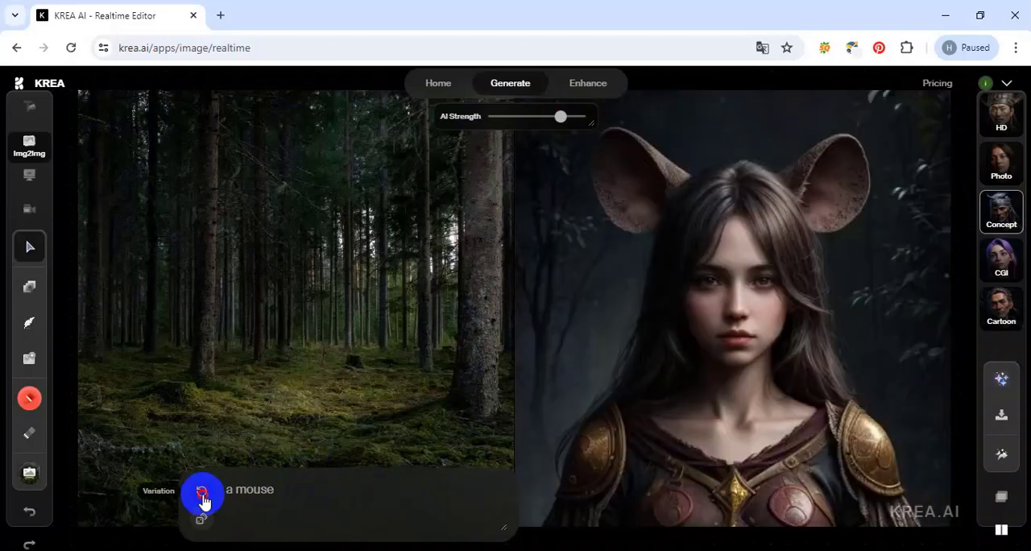
left_click(203, 496)
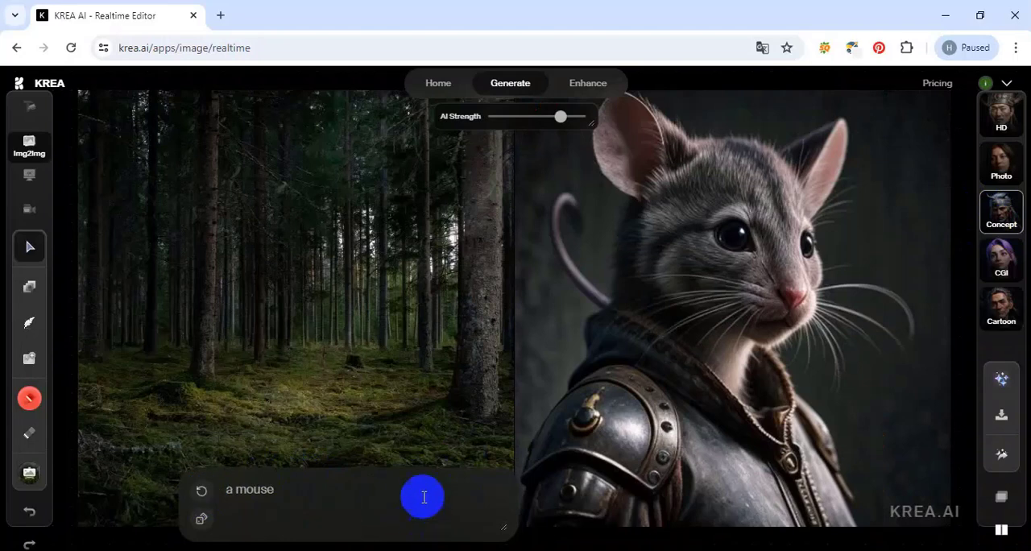
Set the style to CGI and generate two variations of the mouse.
left_click(1004, 266)
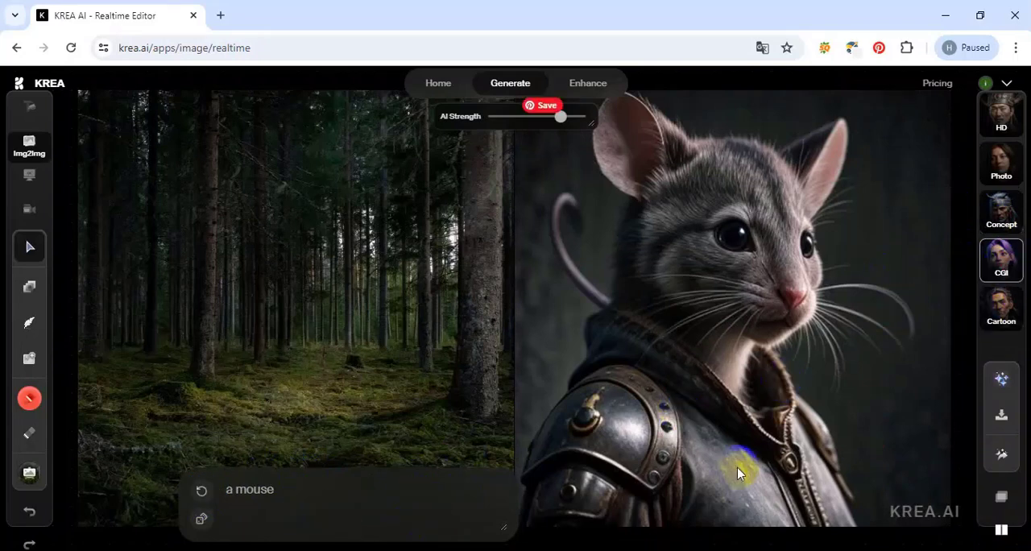
left_click(202, 493)
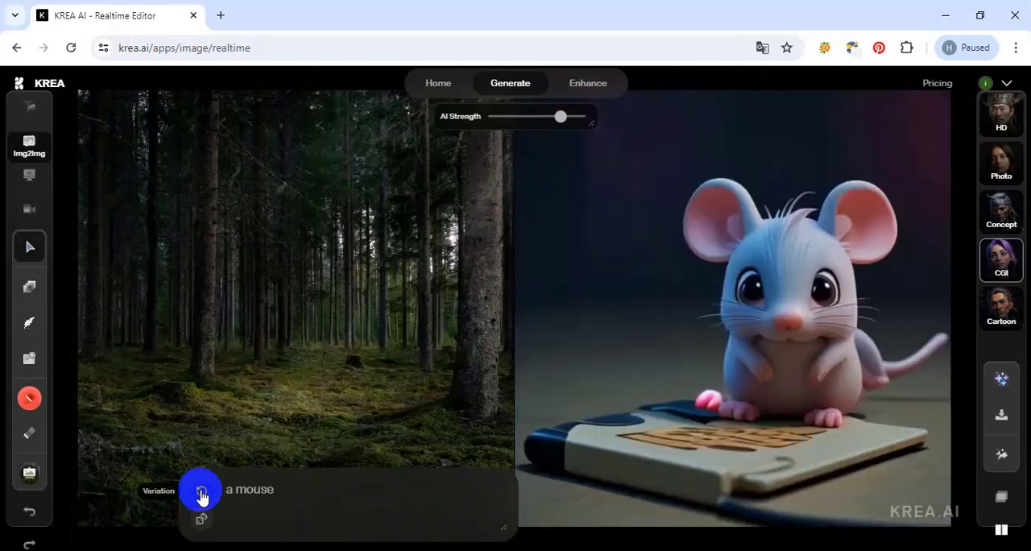
left_click(201, 493)
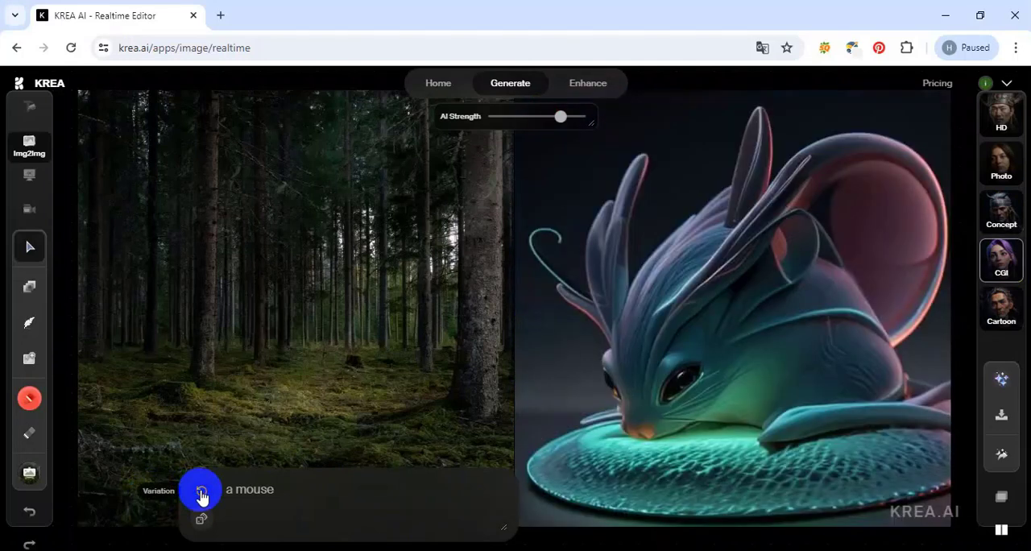
Set the style to Cartoon and generate three variations of the mouse.
left_click(998, 310)
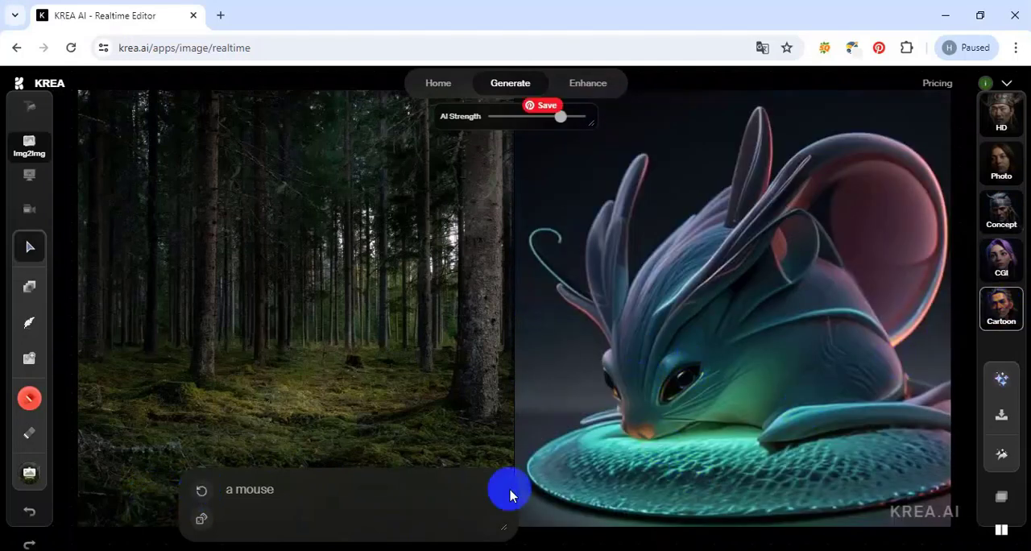
left_click(202, 492)
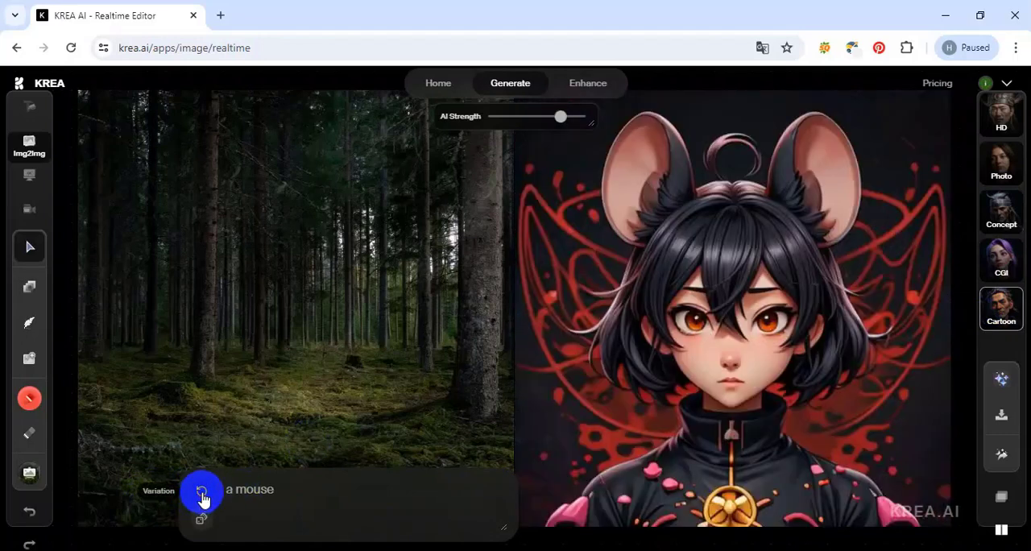
left_click(205, 498)
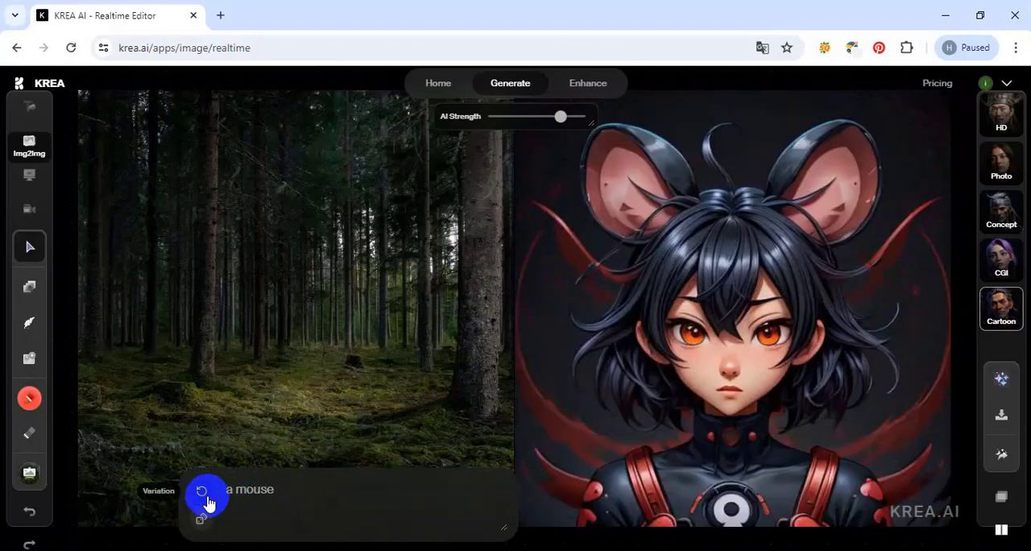
left_click(207, 500)
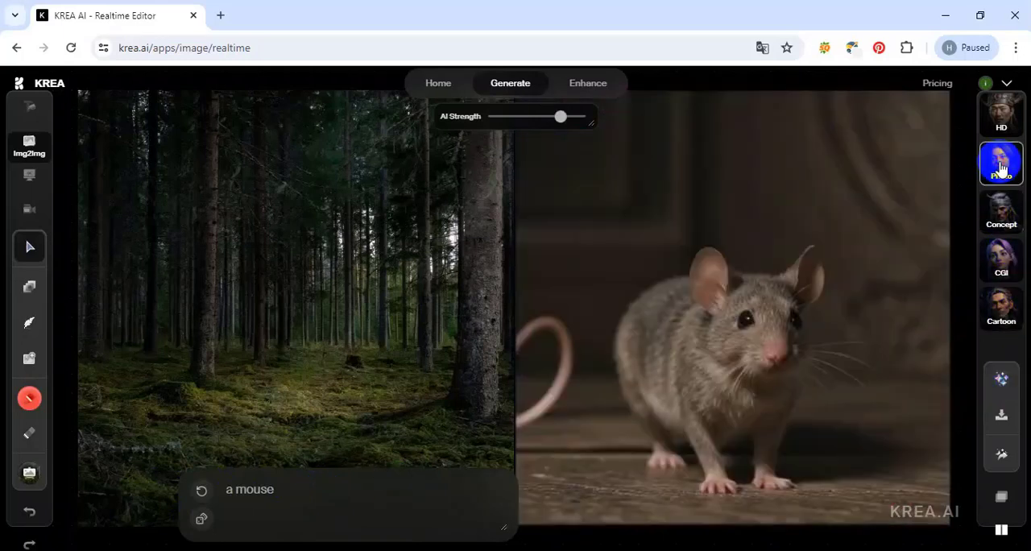
Extend the prompt to "a mouse eating rice" and generate three variations of the image.
left_click(308, 486)
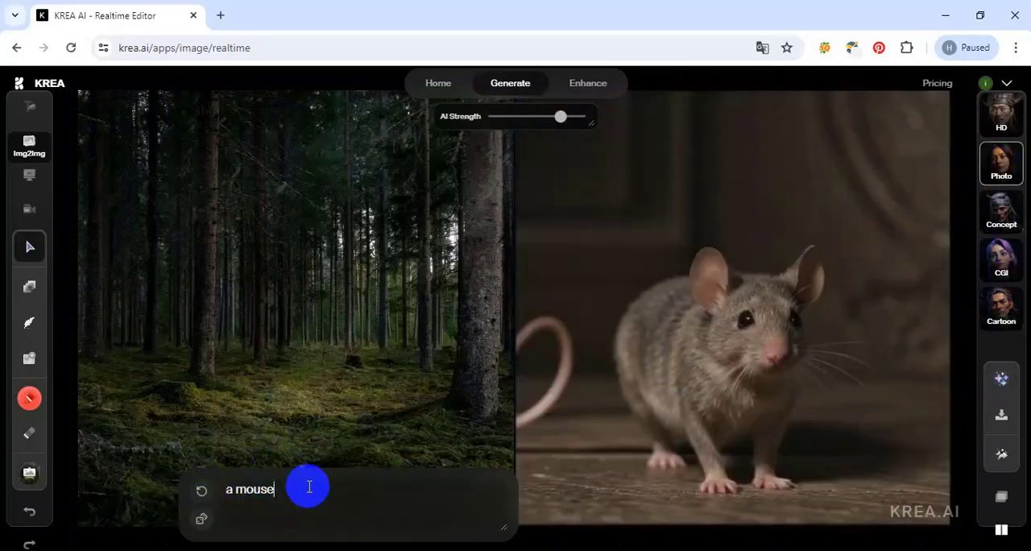
type("eating rice")
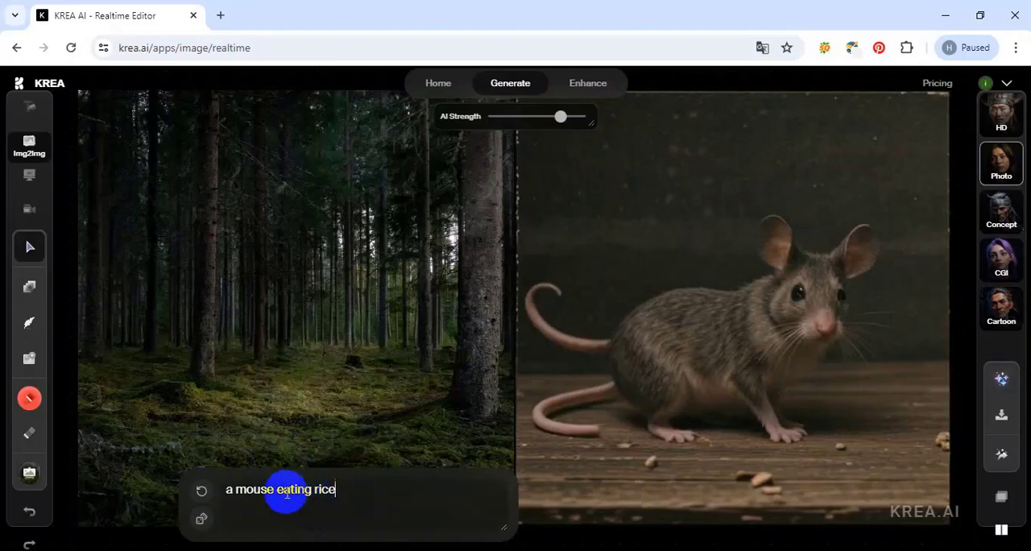
left_click(202, 498)
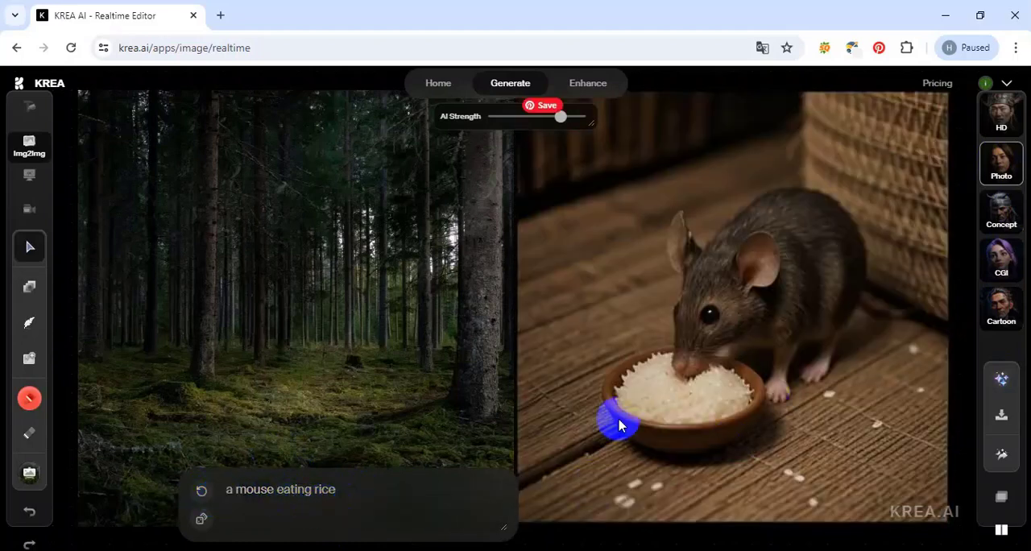
left_click(202, 498)
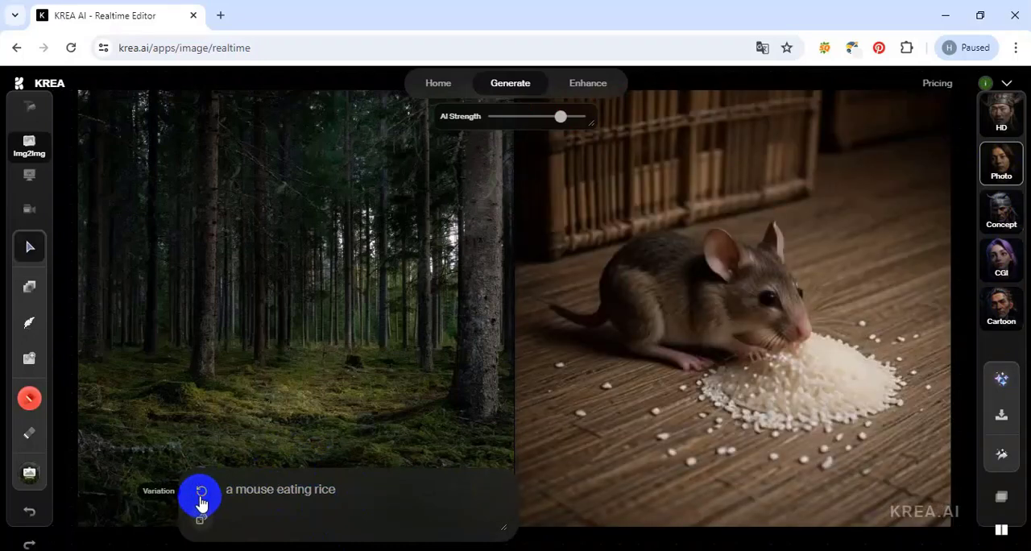
left_click(202, 497)
Replace the prompt with "a horse" and generate two variations of the image.
left_click(362, 497)
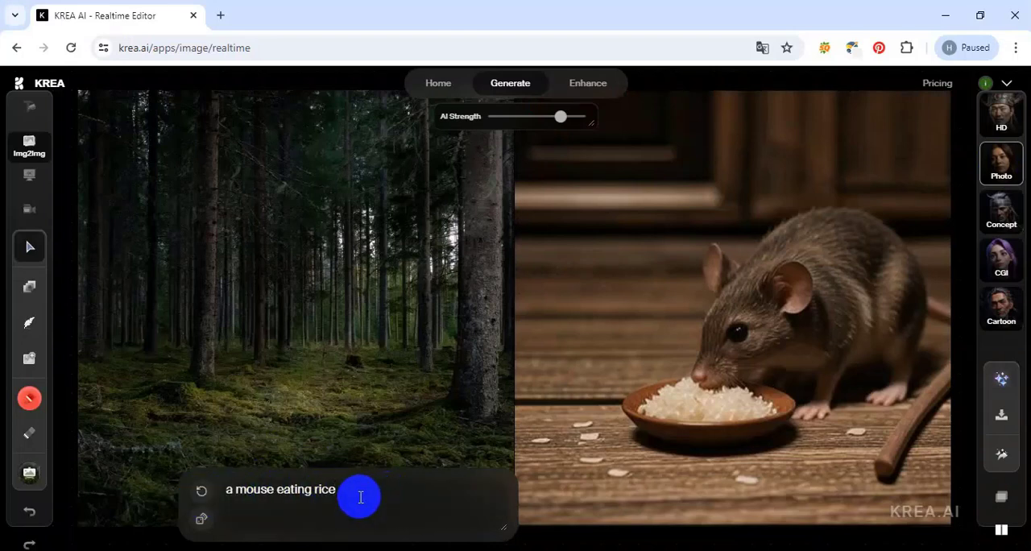
key("ctrl+a")
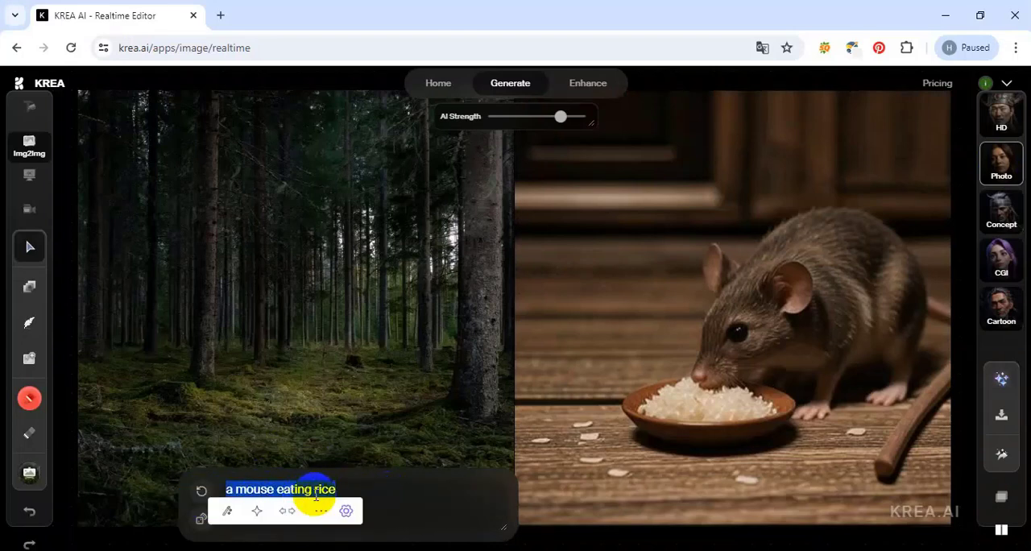
type("a horse")
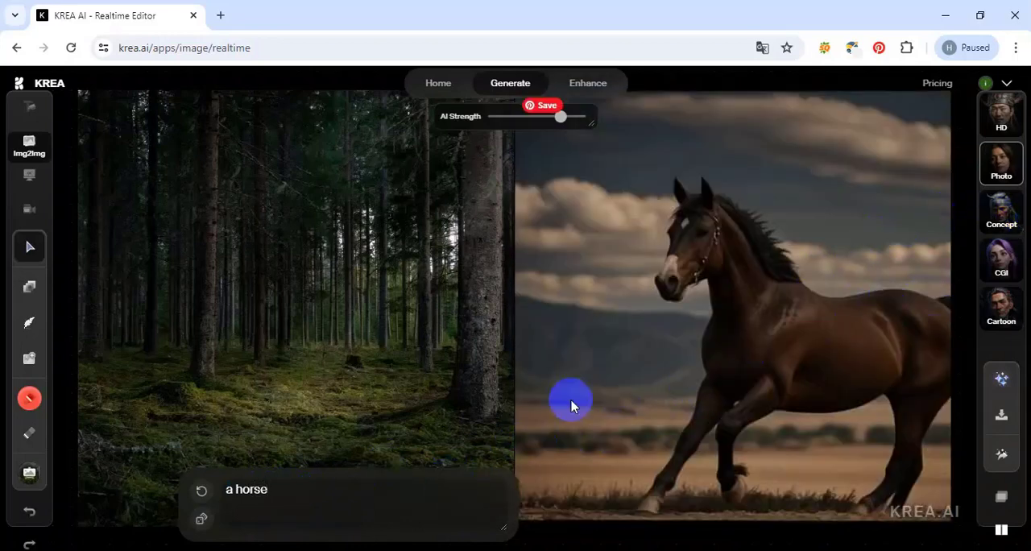
left_click(203, 499)
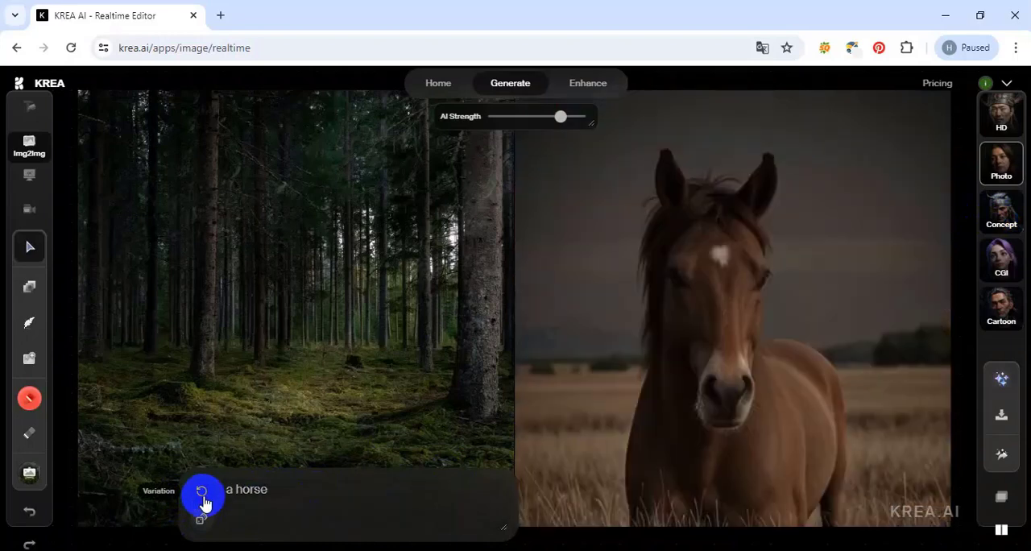
left_click(202, 499)
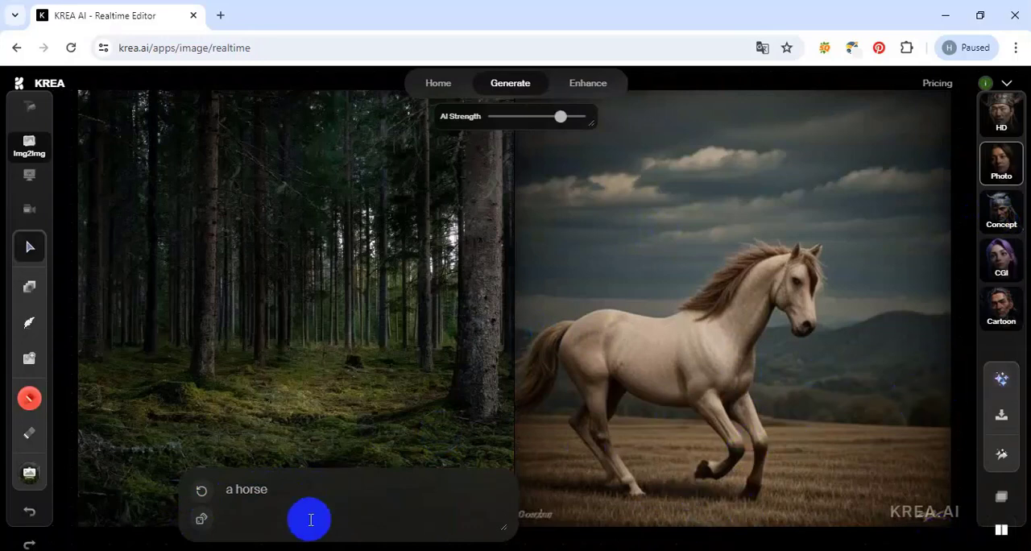
Extend the prompt to "a horse on the beach" and generate two variations of the image.
left_click(330, 504)
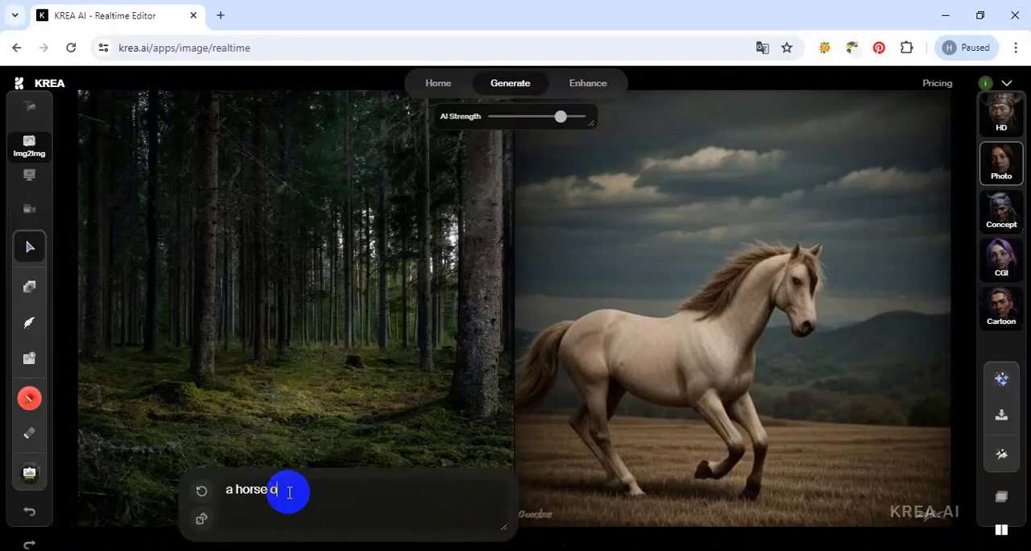
type("on the beach")
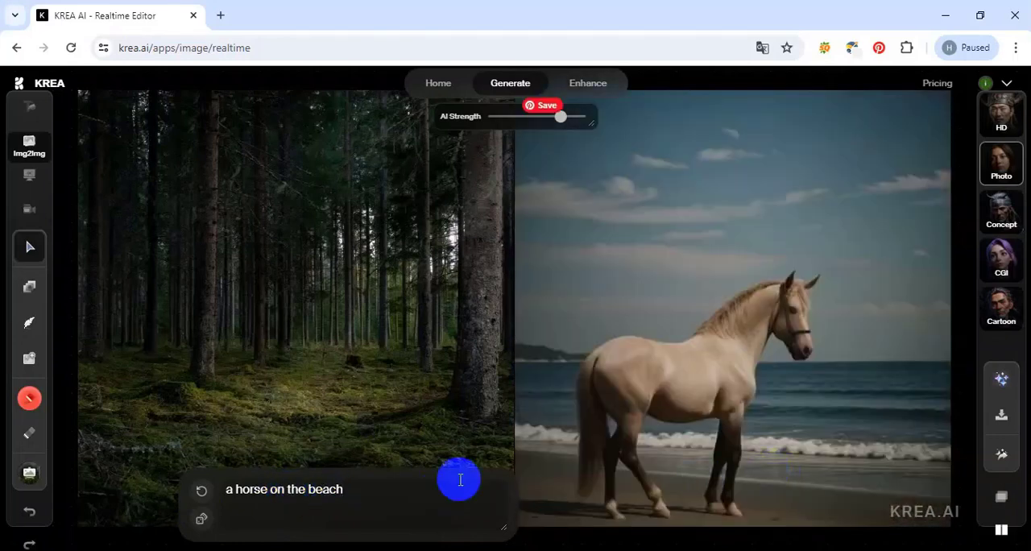
left_click(202, 494)
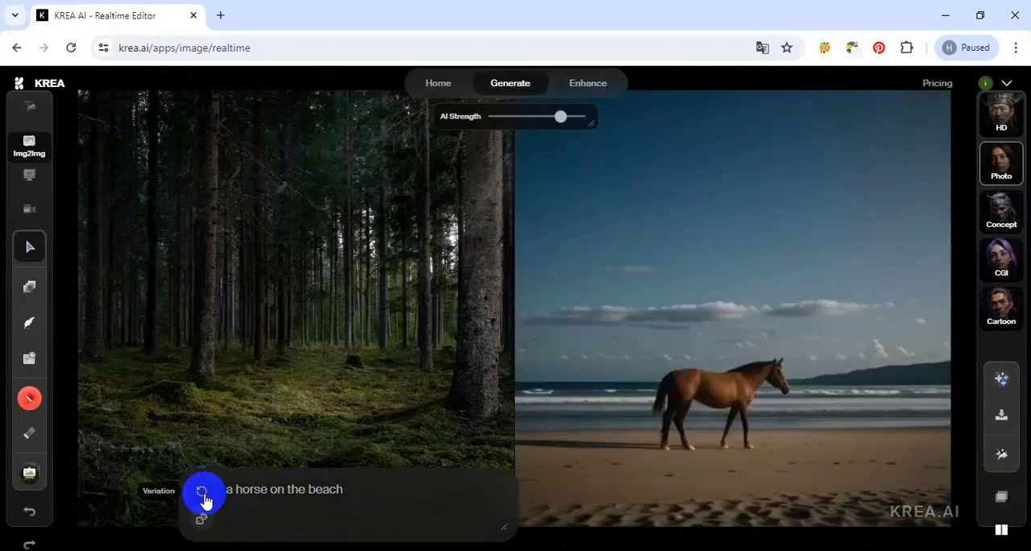
left_click(203, 495)
Replace the prompt with "a man riding horse".
left_click_drag(225, 490, 358, 497)
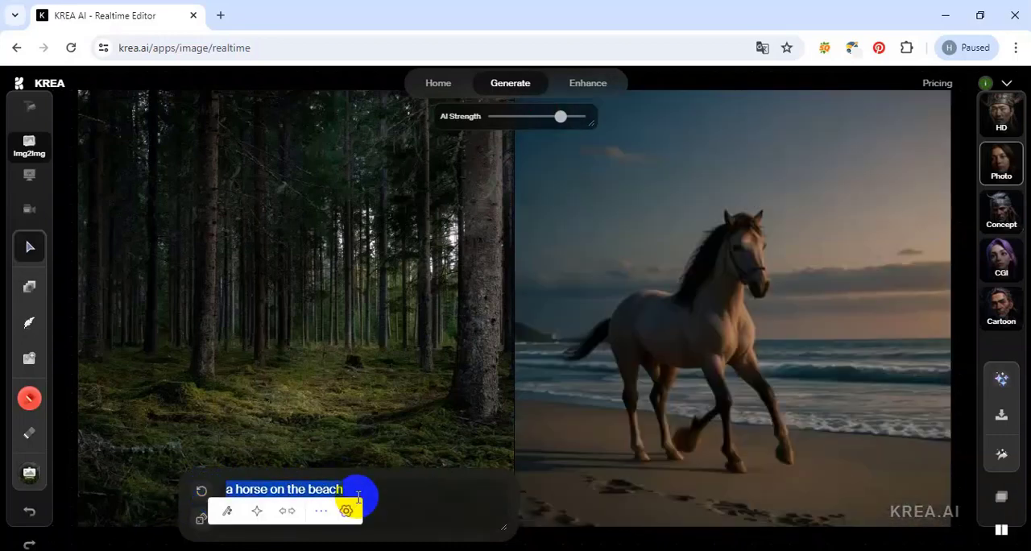
type("r")
type("a")
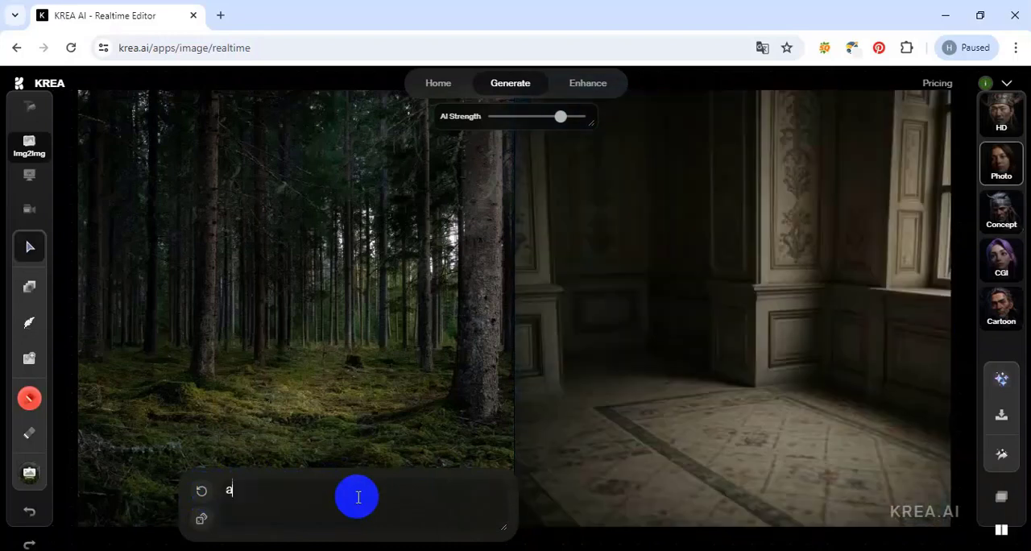
type(" man ridding")
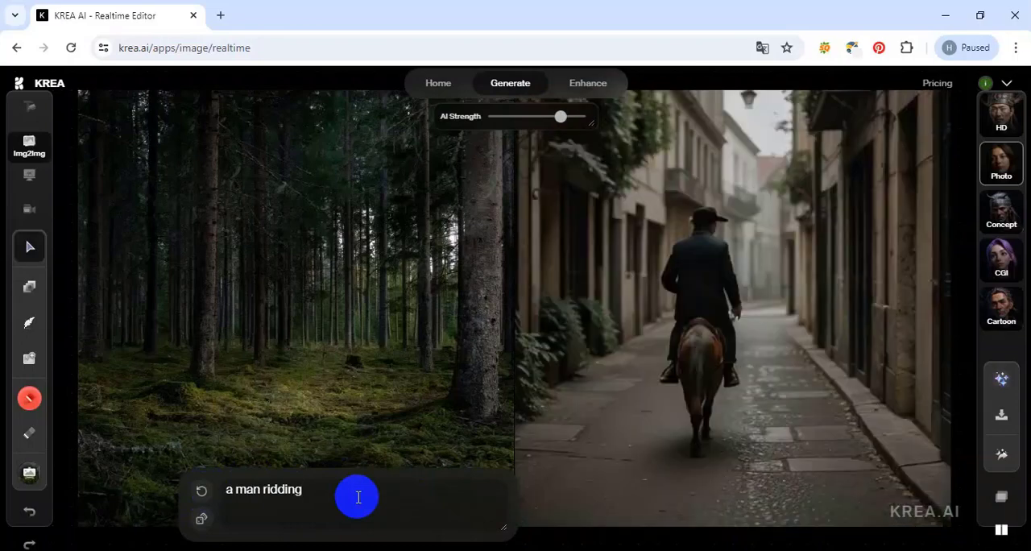
key("BackSpace")
key("BackSpace")
key("BackSpace")
key("BackSpace")
type("ing ")
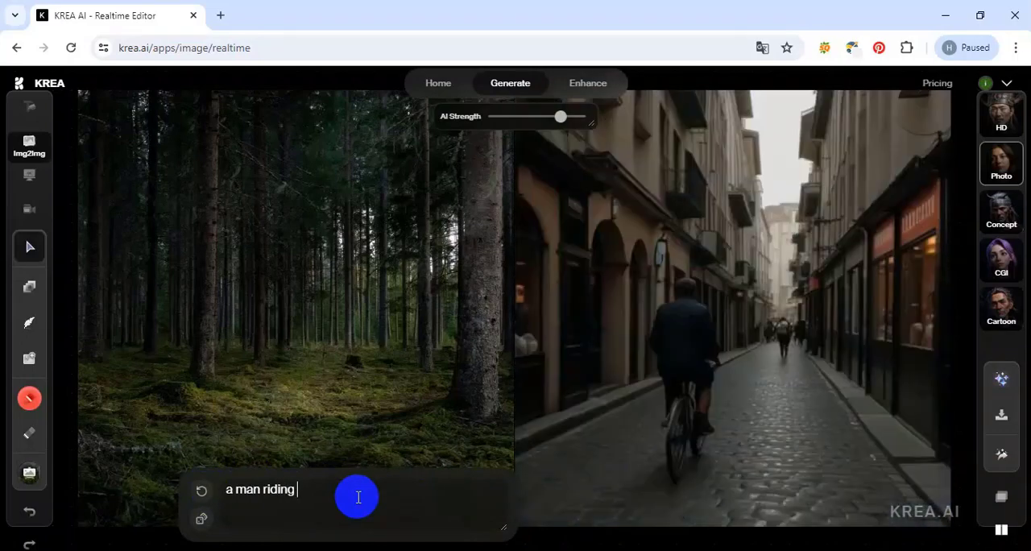
type("hour")
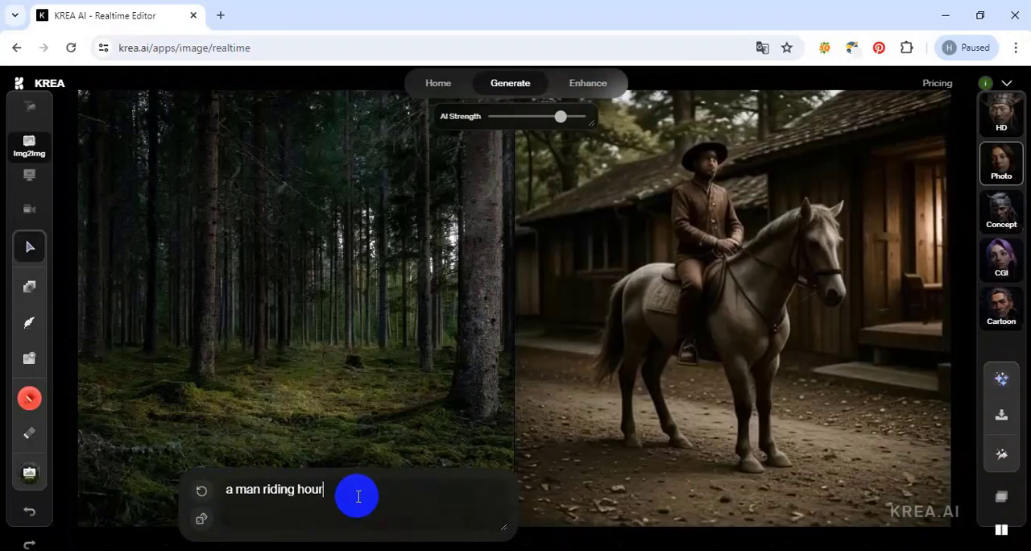
key("BackSpace")
type("rse")
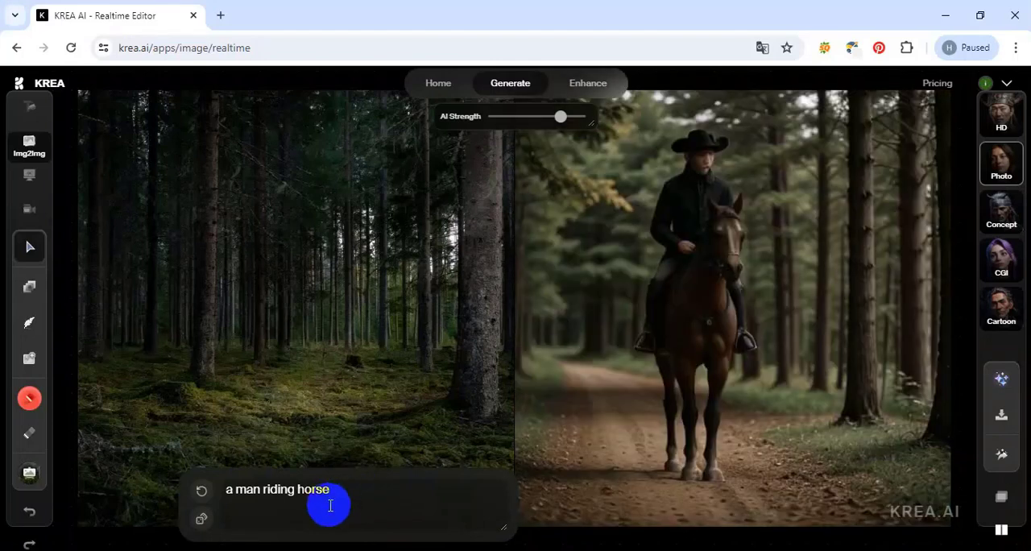
Generate three variations of the man riding a horse in the Photo style.
left_click(201, 493)
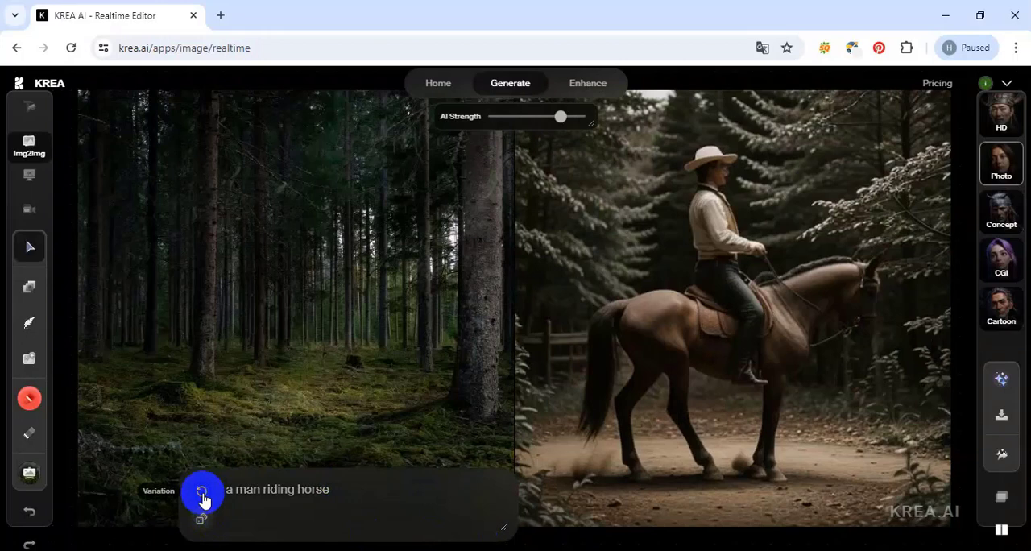
left_click(202, 493)
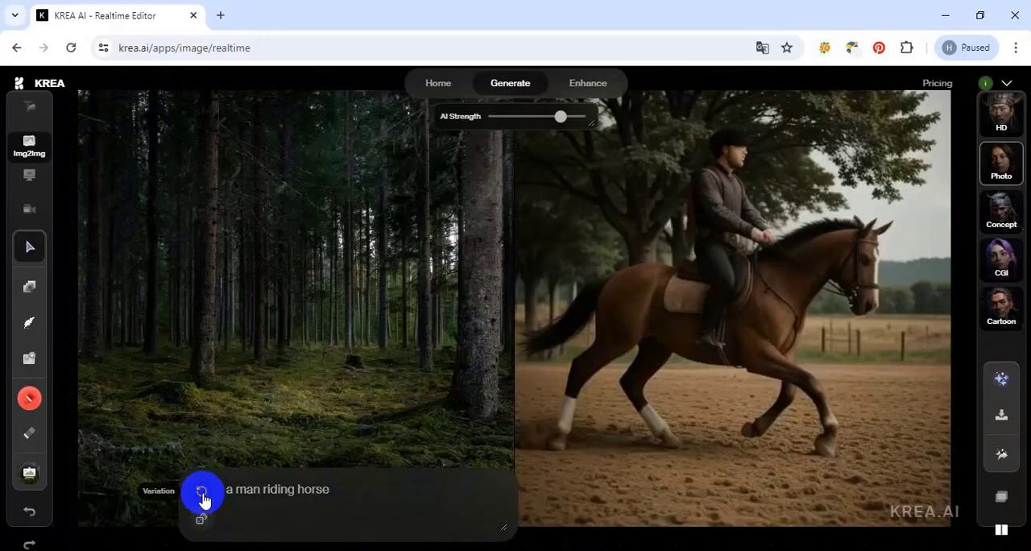
left_click(201, 492)
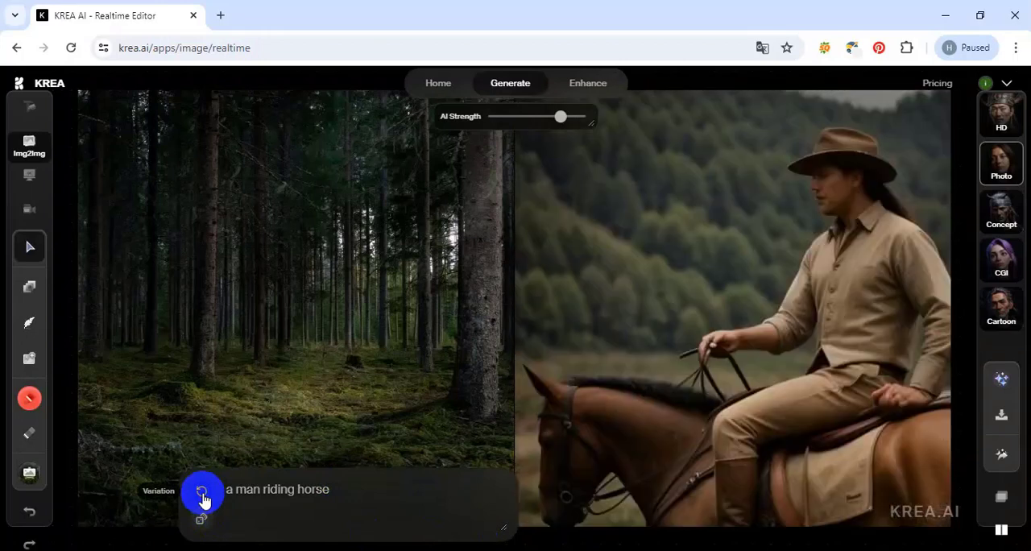
Try the Concept and CGI styles, switch to Cartoon, and generate two variations of the man riding a horse.
left_click(1008, 219)
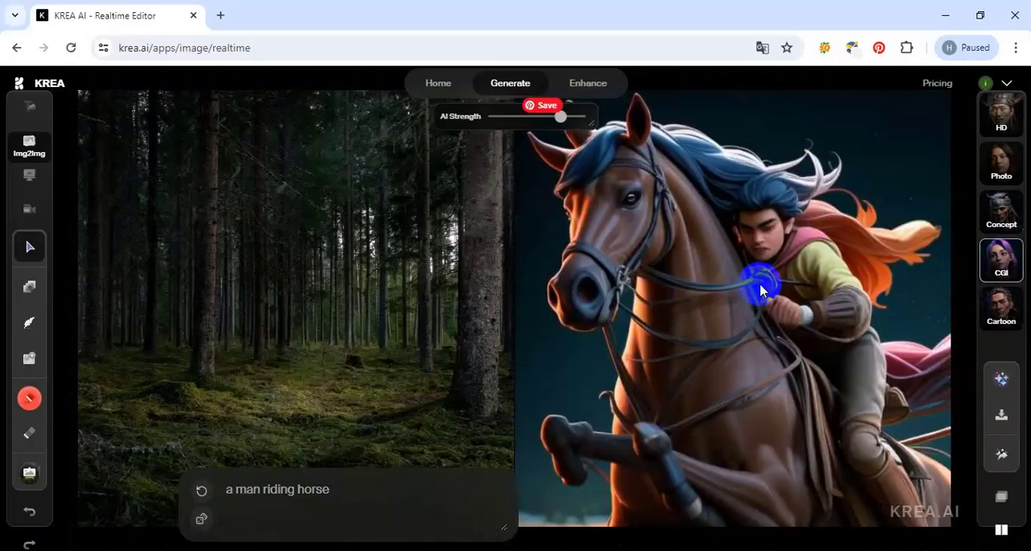
left_click(998, 304)
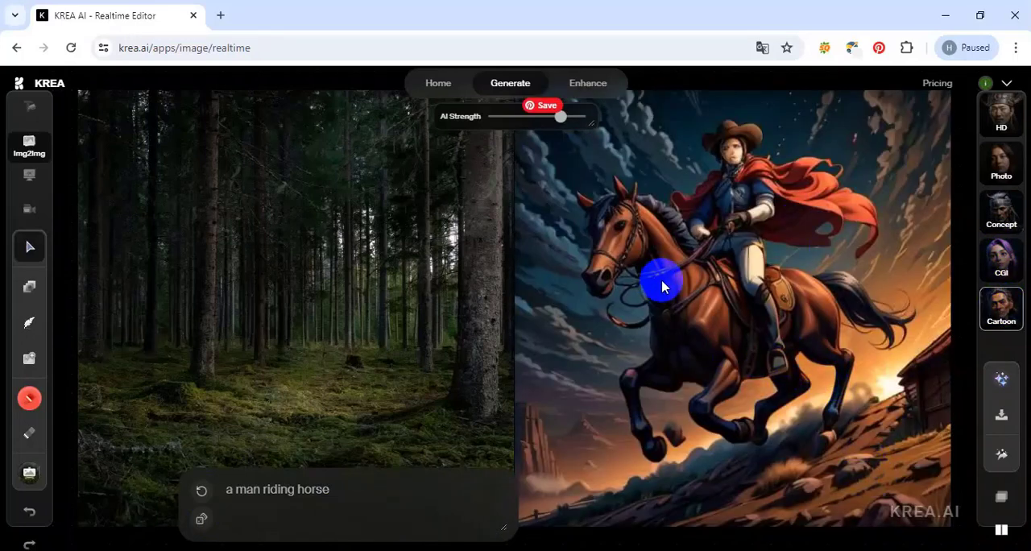
left_click(199, 497)
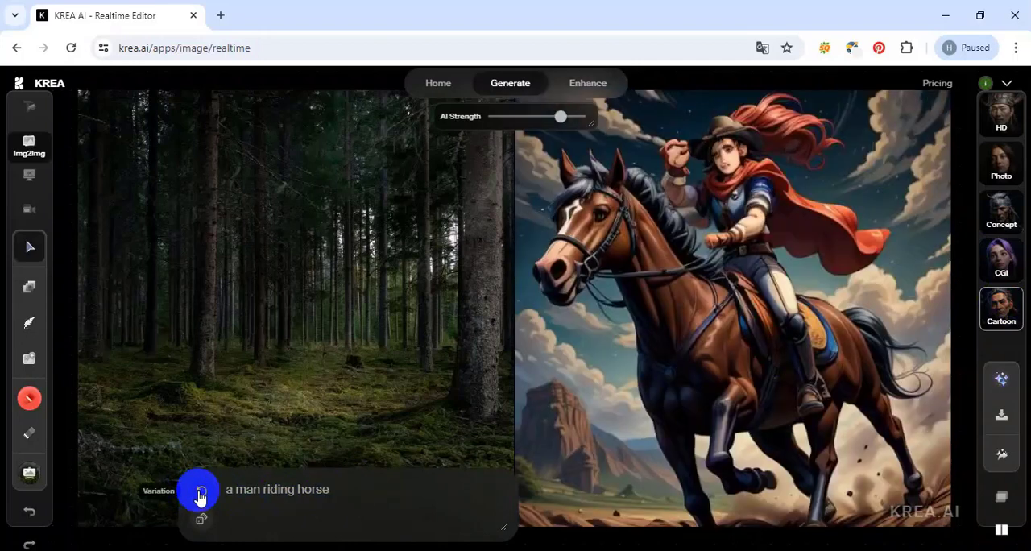
left_click(199, 497)
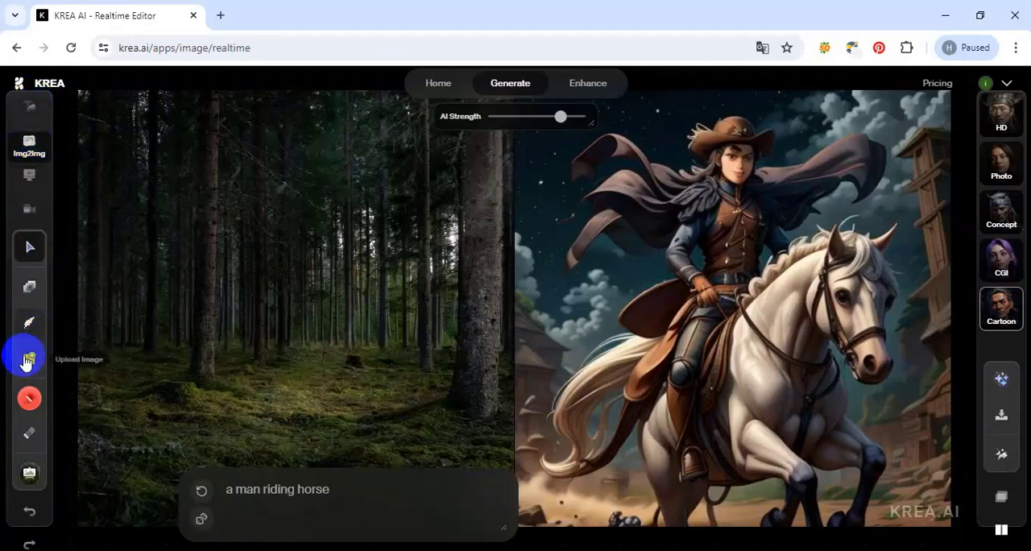
Generate random prompts until one describes a mangrove forest with roots in tidal waters, and set its style to Photo.
left_click(198, 523)
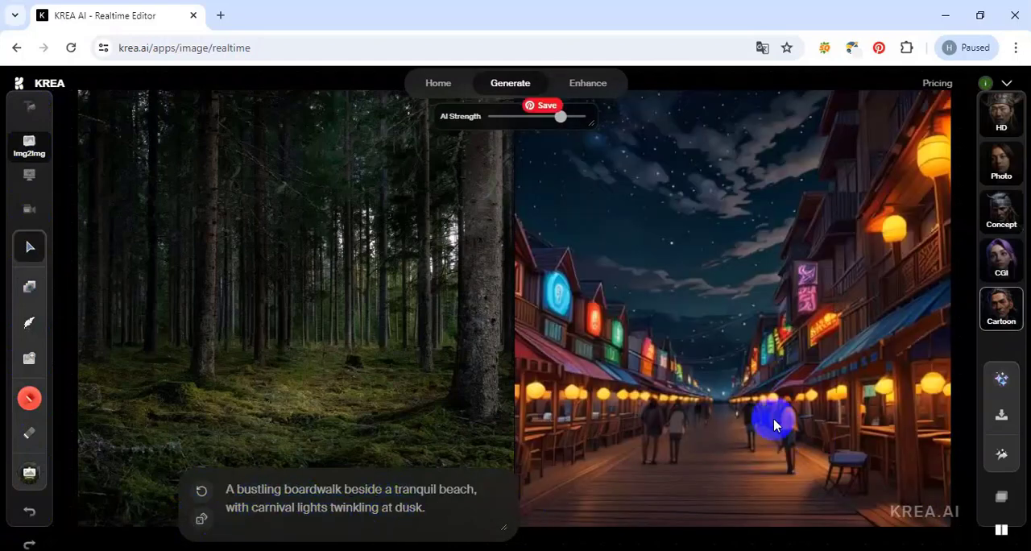
left_click(198, 523)
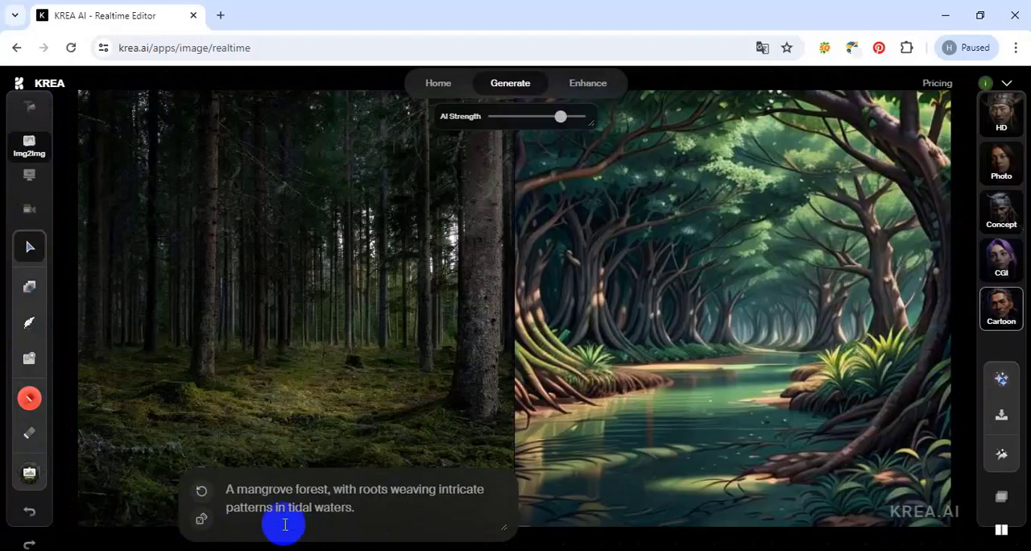
left_click(1001, 155)
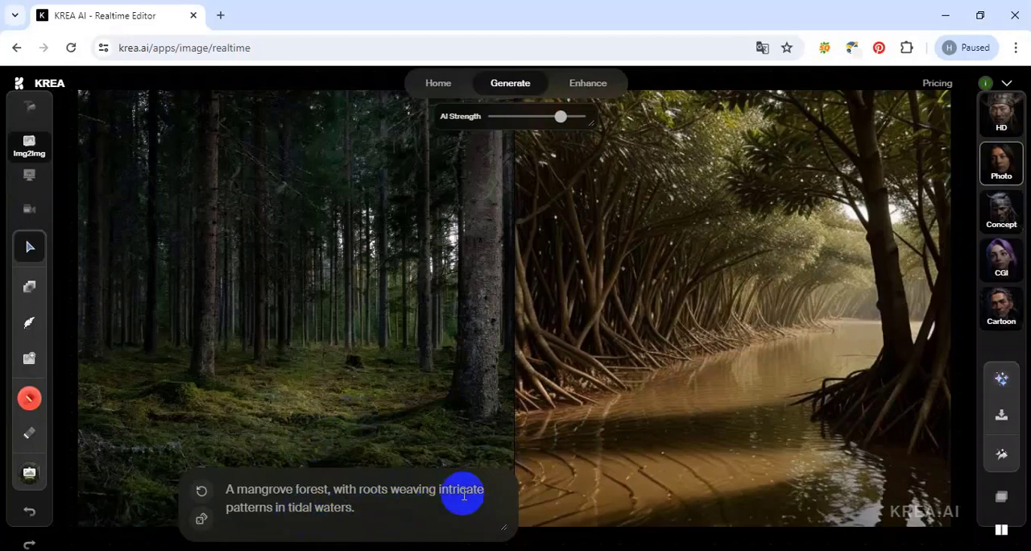
Open the upgrade plans from the HD style and examine the plan prices, feature comparison table and frequently asked questions.
left_click(1003, 115)
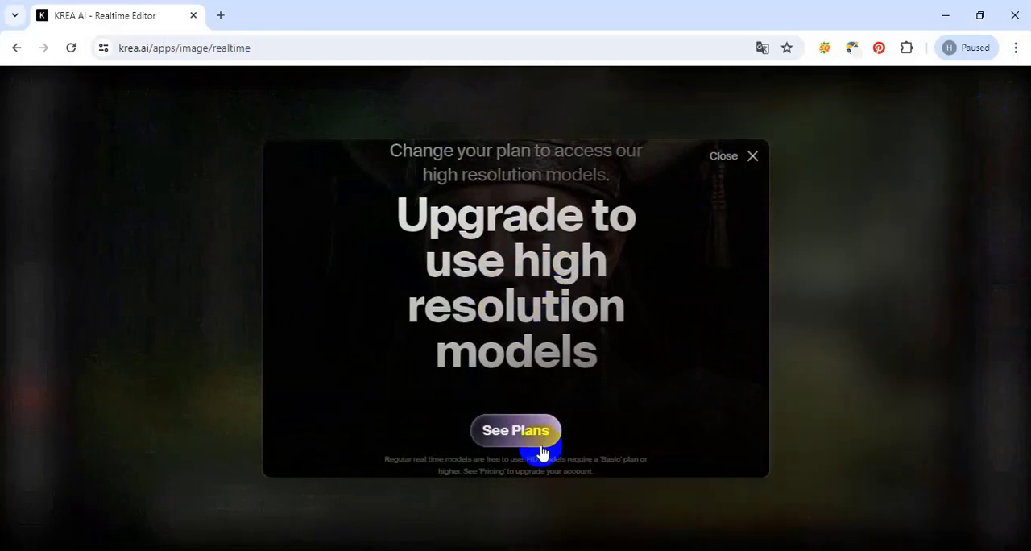
left_click(520, 434)
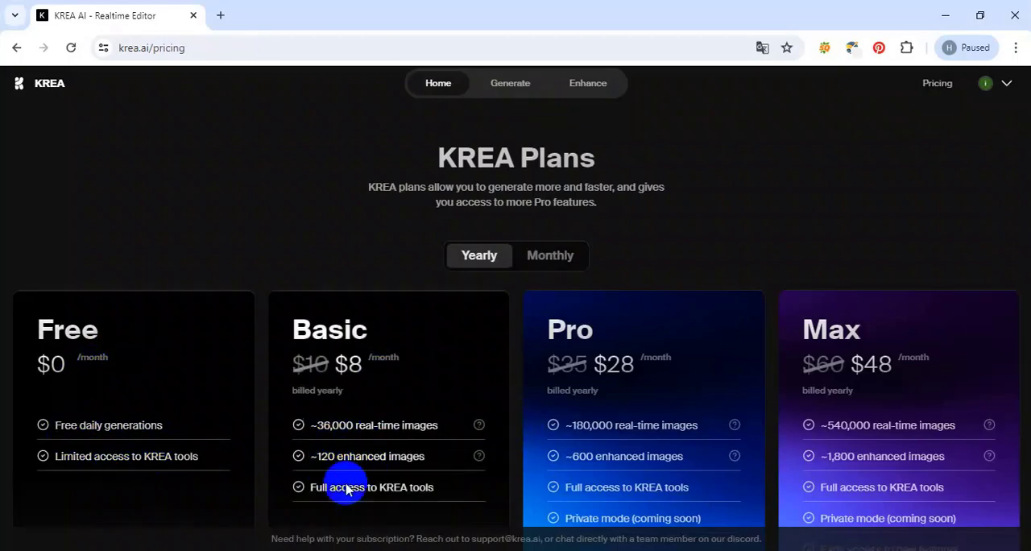
scroll(886, 475, "down", 4)
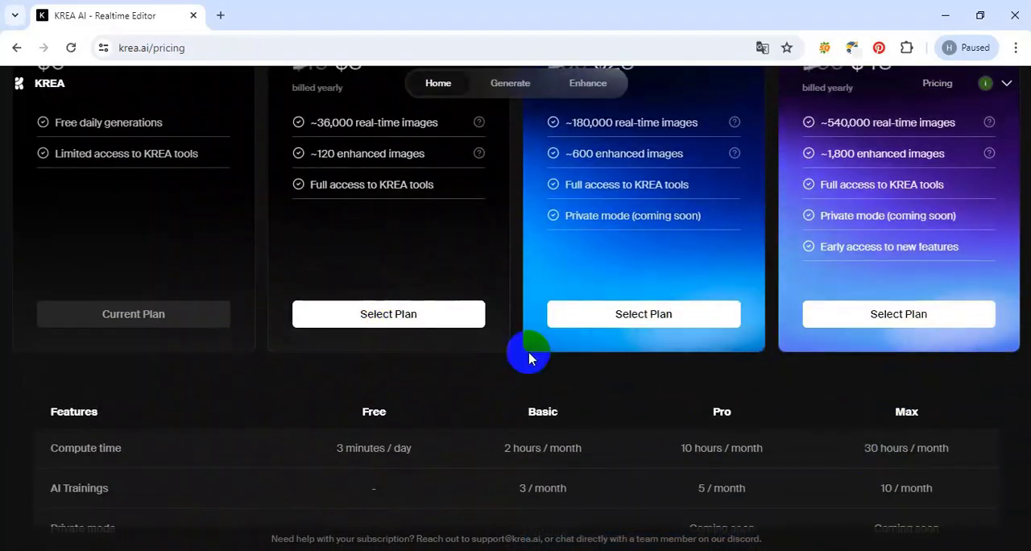
scroll(306, 384, "down", 2)
scroll(298, 372, "up", 3)
scroll(299, 368, "down", 1)
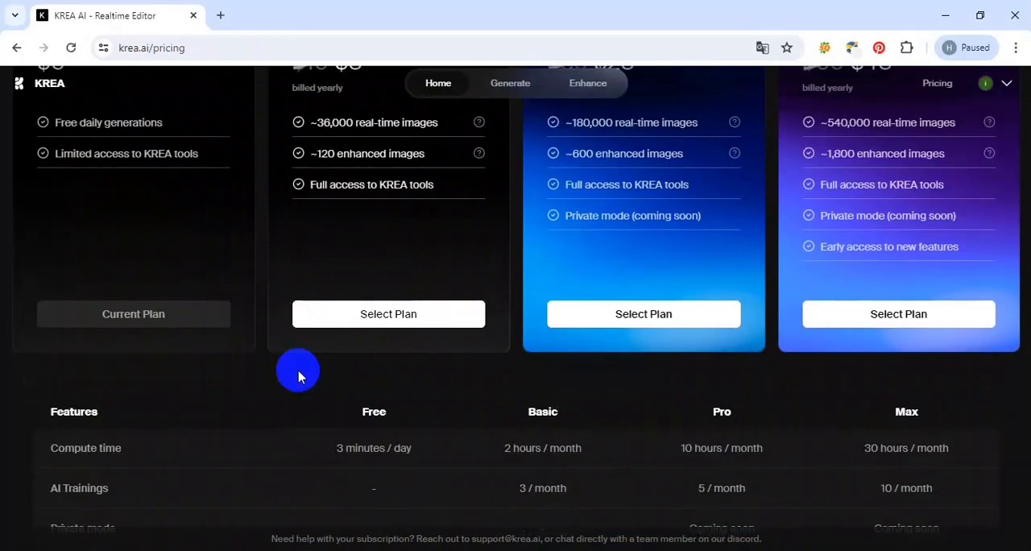
scroll(346, 415, "down", 1)
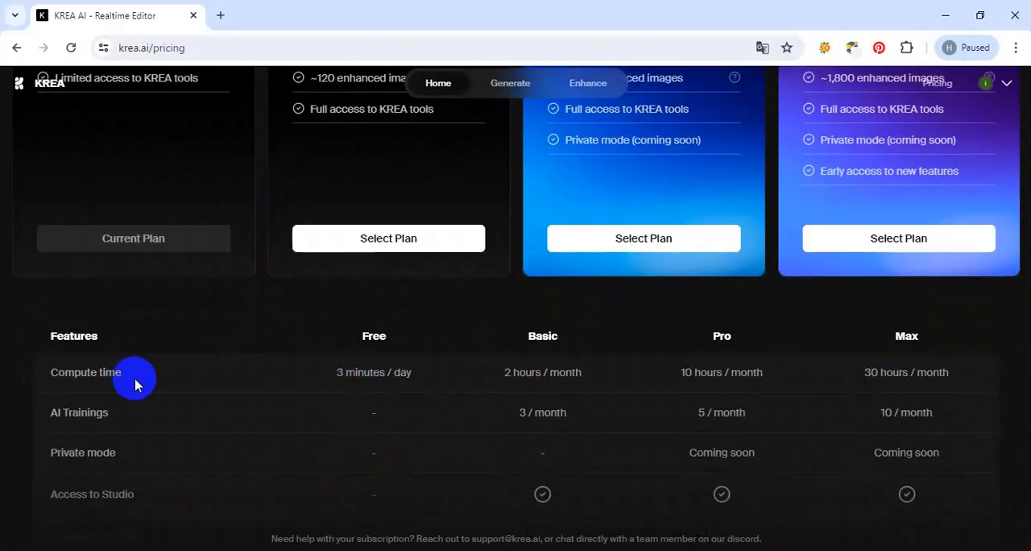
scroll(621, 459, "up", 1)
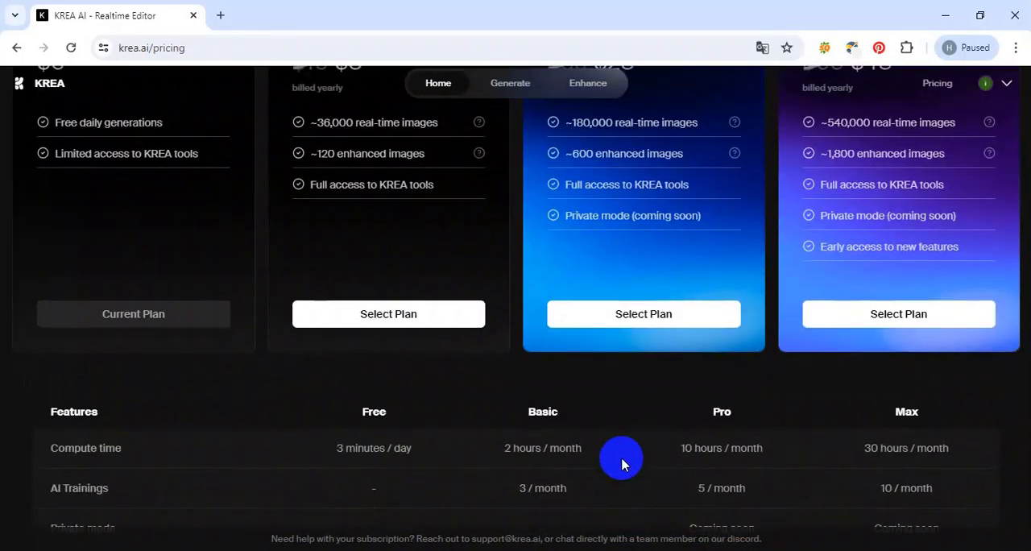
scroll(598, 465, "down", 4)
scroll(538, 390, "down", 4)
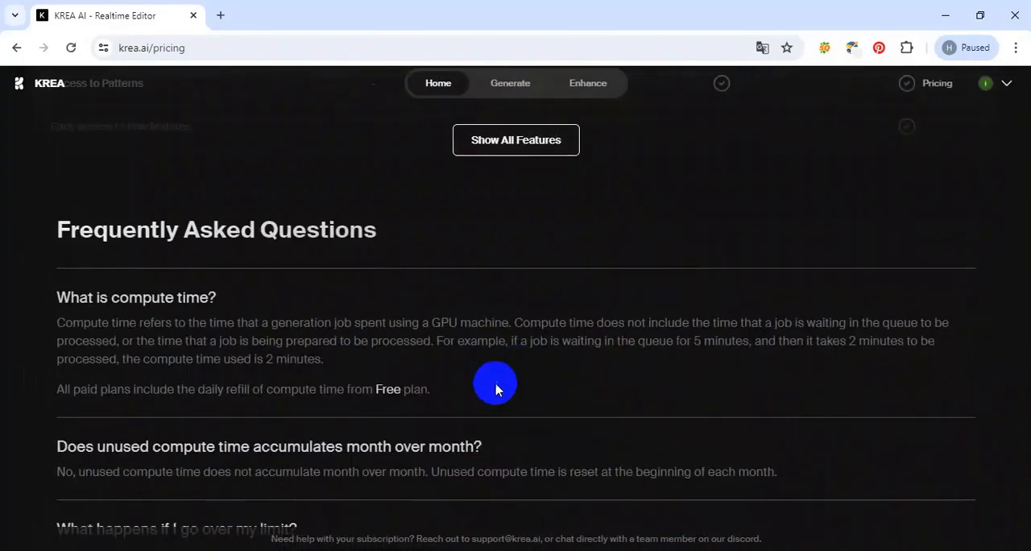
scroll(437, 382, "up", 4)
scroll(616, 408, "up", 6)
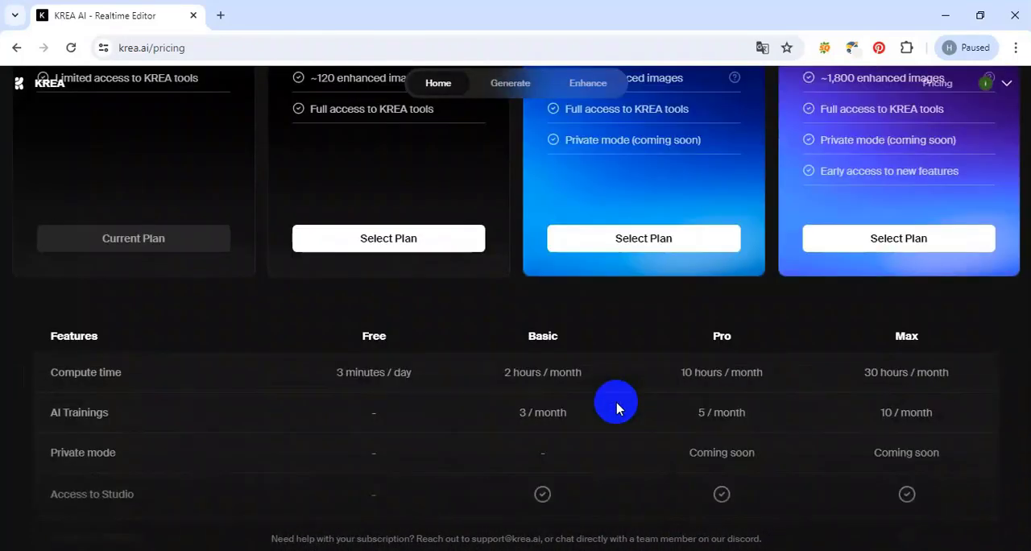